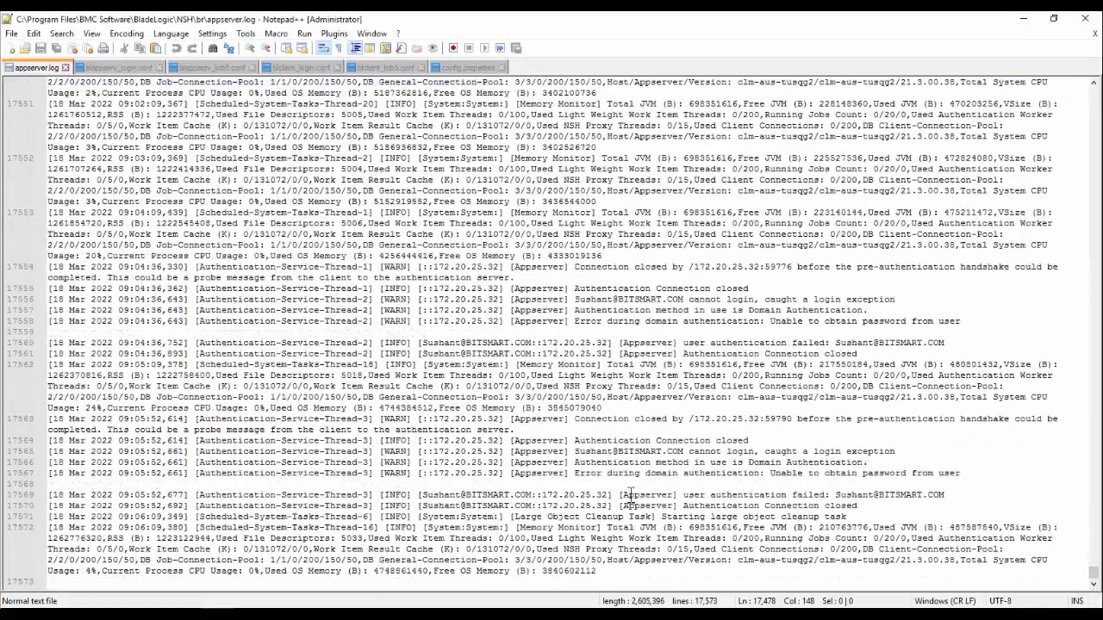
# - Examine the failed domain login entries logged at 09:05:52 in appserver.log and the login error in the TrueSight Server Automation Console
pyautogui.moveTo(49, 440); pyautogui.dragTo(960, 474)
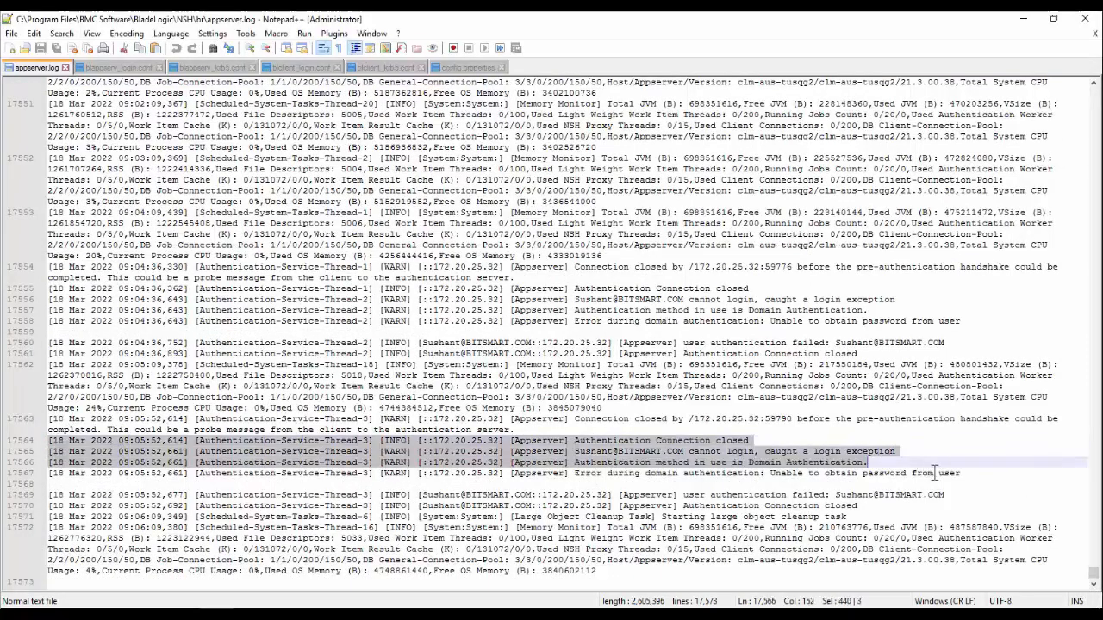
pyautogui.click(772, 475)
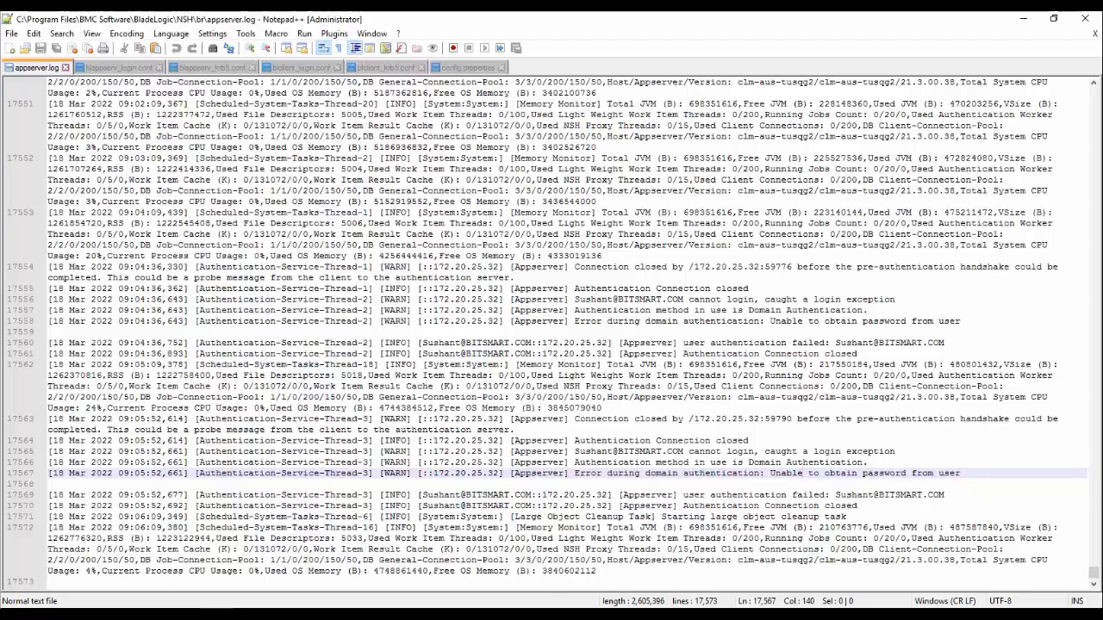
pyautogui.hotkey('alt', 'Tab')
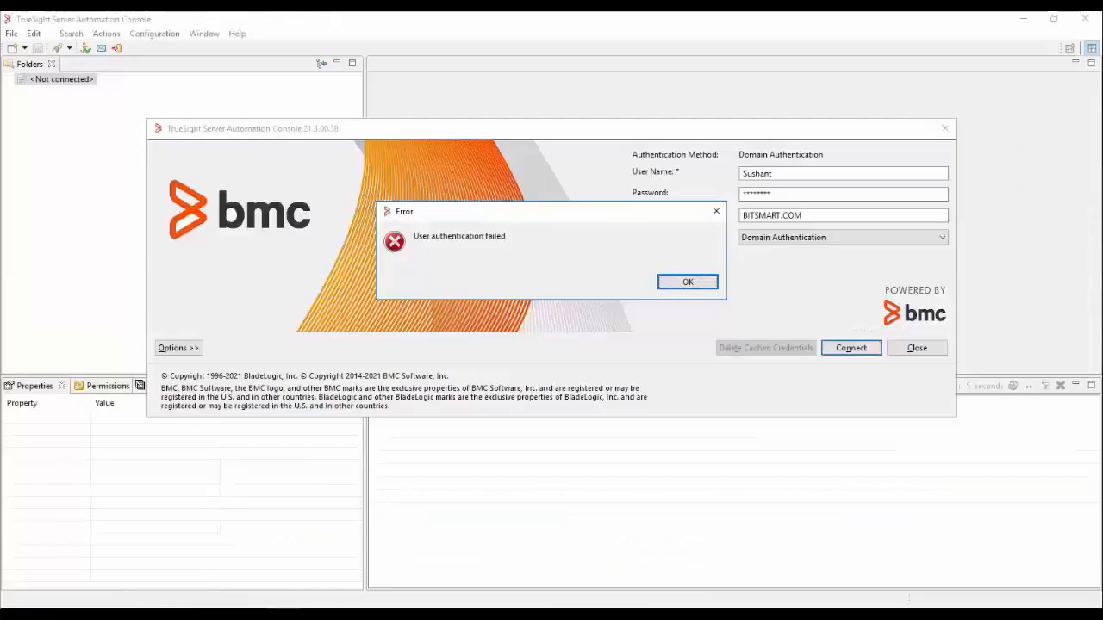
# - Open Command Prompt as administrator
pyautogui.press('super')
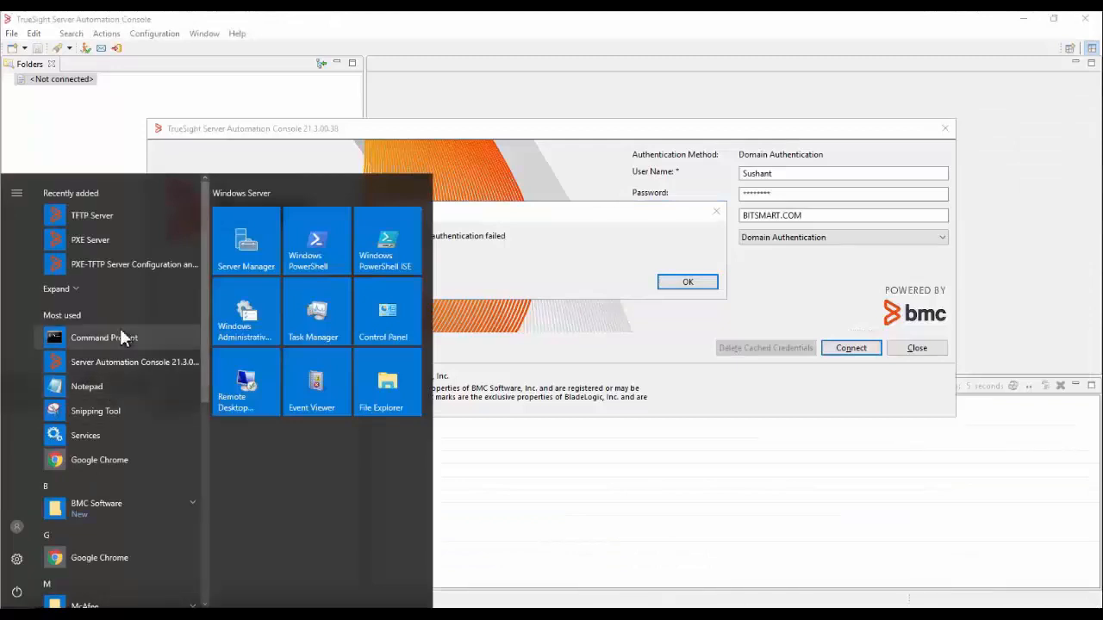
pyautogui.rightClick(121, 336)
pyautogui.moveTo(155, 367)
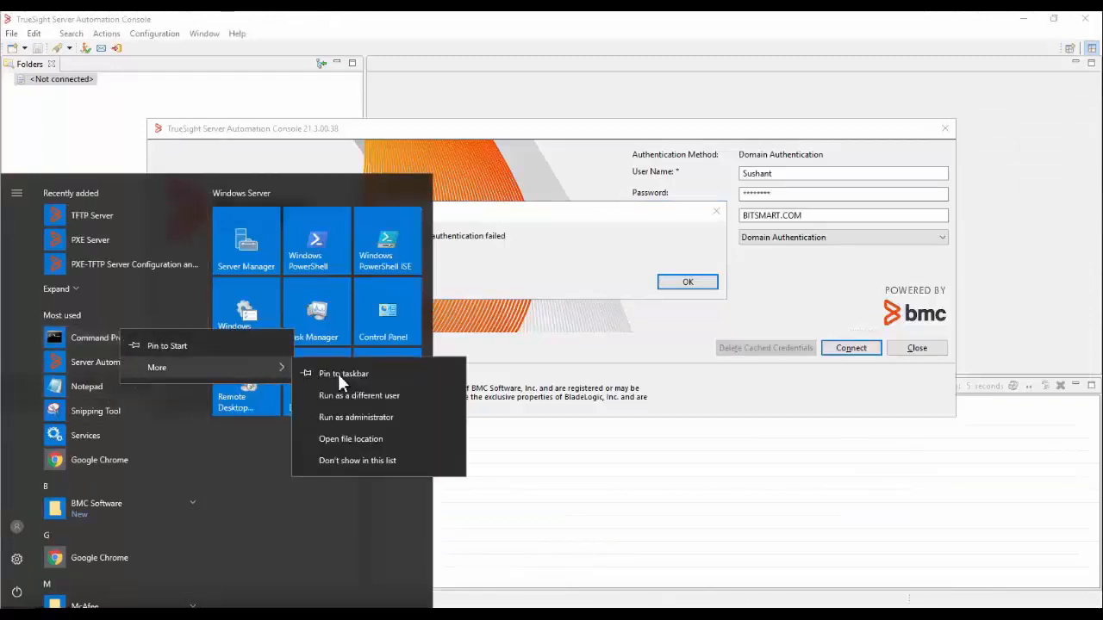
pyautogui.click(340, 421)
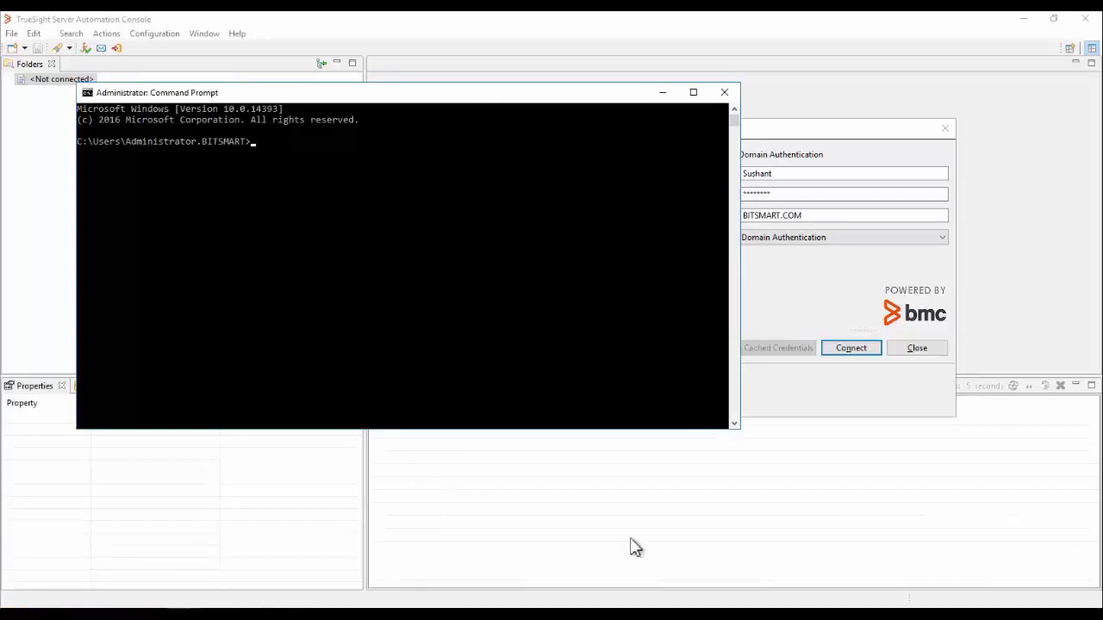
# - Change the working directory to C:\Program Files\BMC Software\BladeLogic\NSH\jre\bin
pyautogui.click(350, 290)
pyautogui.write('cd .')
pyautogui.press('Return')
pyautogui.write('cd/')
pyautogui.press('Return')
pyautogui.write('cd Program Files\\BMC Software\\BladeLogic\\NSH\\jre\\bin')
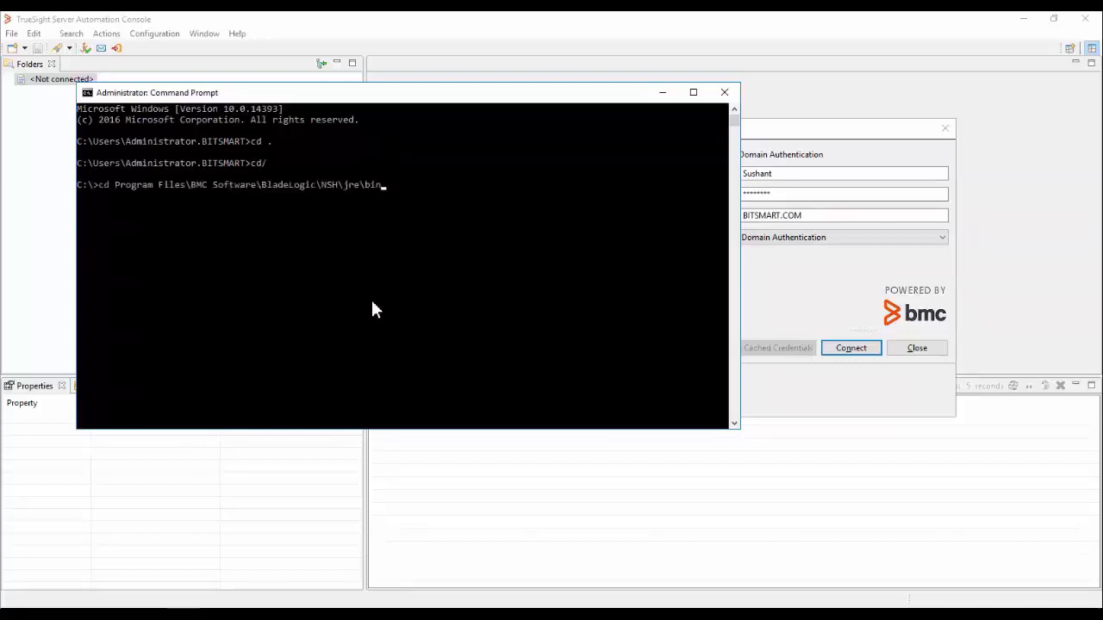
pyautogui.press('Return')
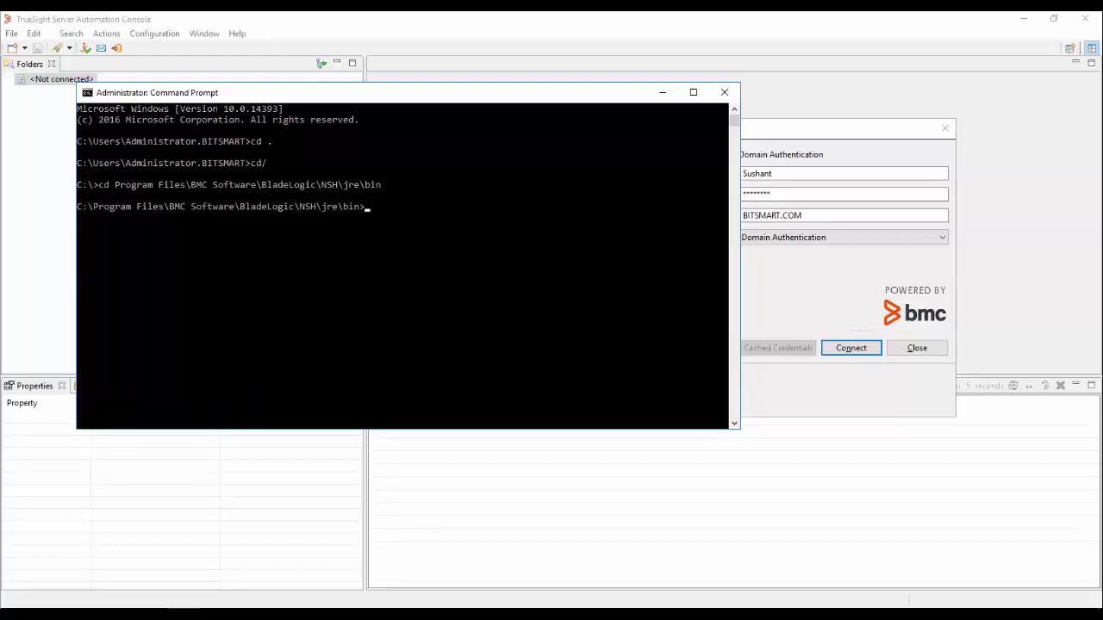
# - Run klist -k -t "C:\Program Files\BMC Software\BladeLogic\NSH\br\blauthsvc.keytab" and examine the service principal in the keytab
pyautogui.write('klist -k -t "C:\\Program Files\\BMC Software\\BladeLogic\\NSH\\br\\blauthsvc.keytab"')
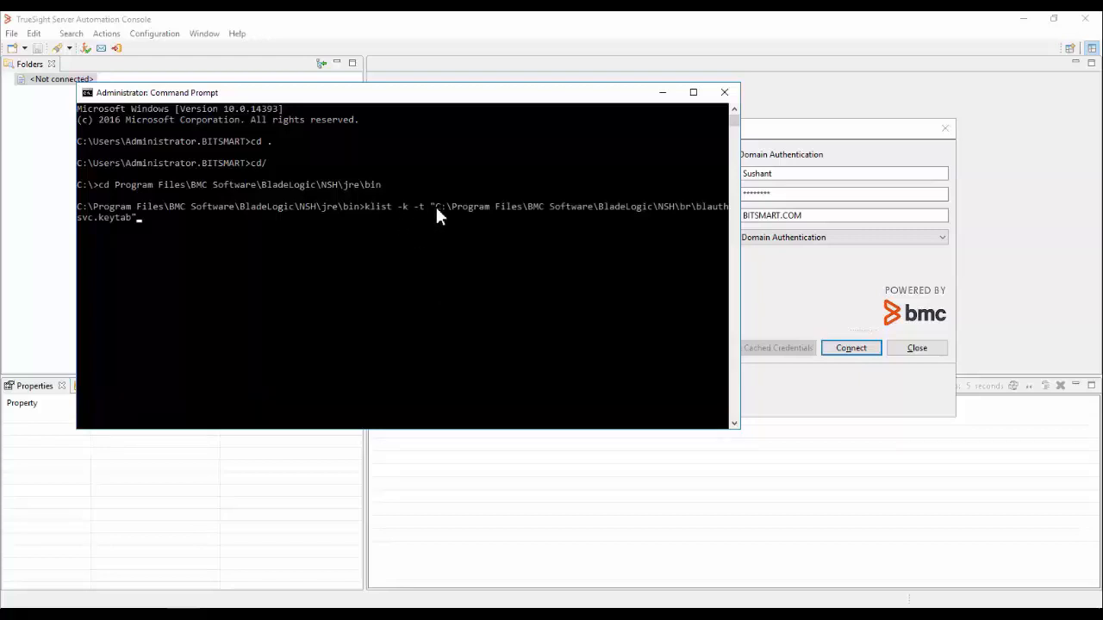
pyautogui.press('Return')
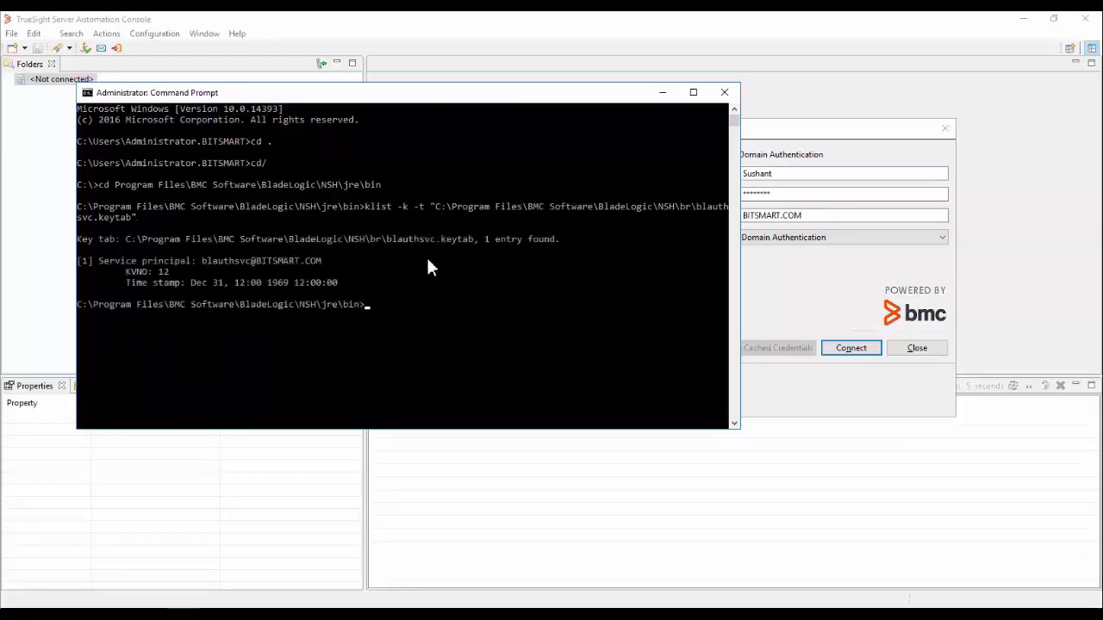
pyautogui.moveTo(99, 260); pyautogui.dragTo(207, 263)
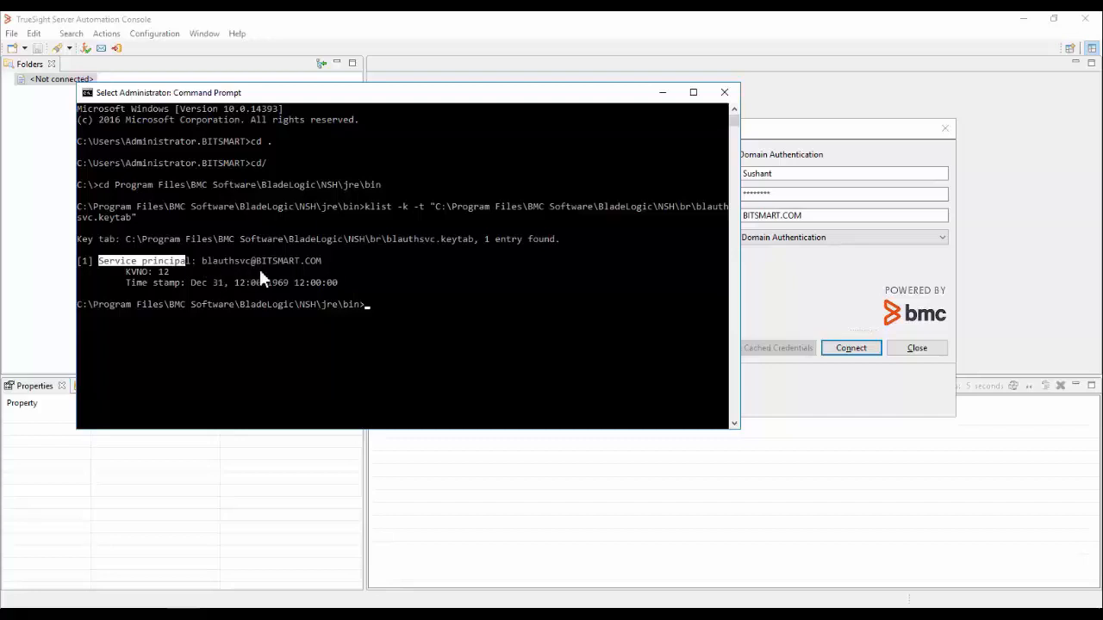
pyautogui.click(443, 326)
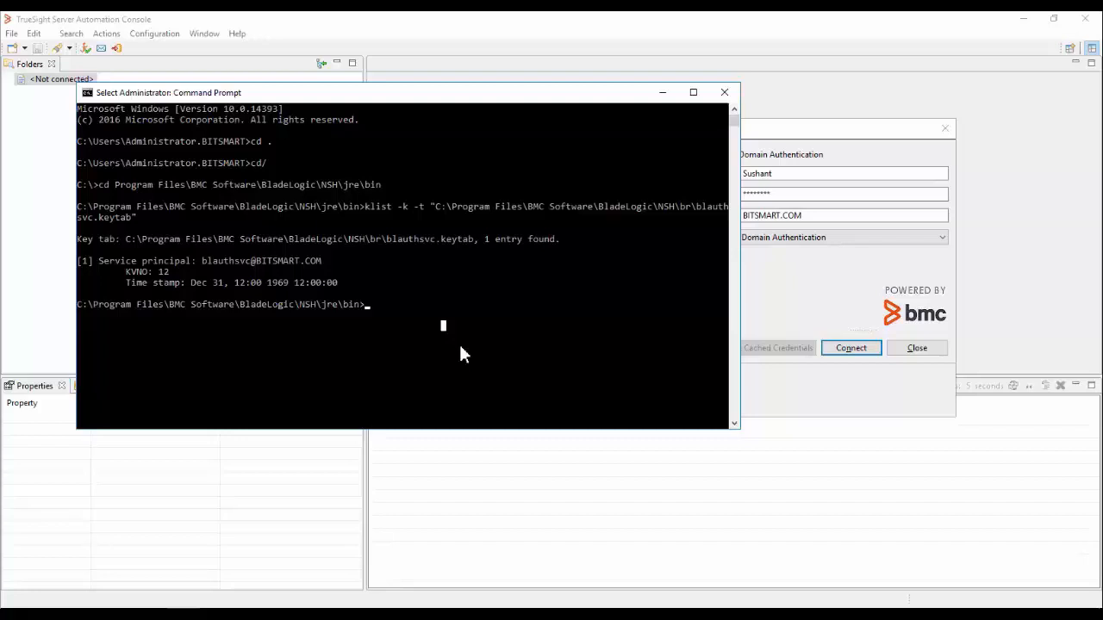
# - Open blappserv_login.conf from the NSH\br folder in Notepad++ and examine the host name part of its principal value
pyautogui.hotkey('alt', 'Tab')
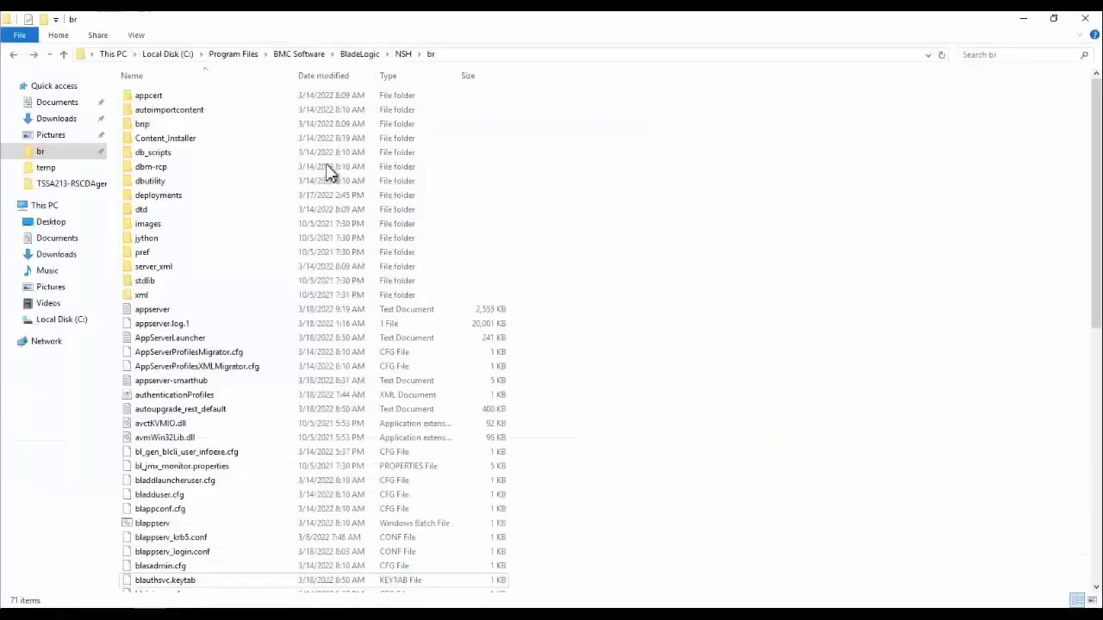
pyautogui.click(176, 555)
pyautogui.rightClick(176, 561)
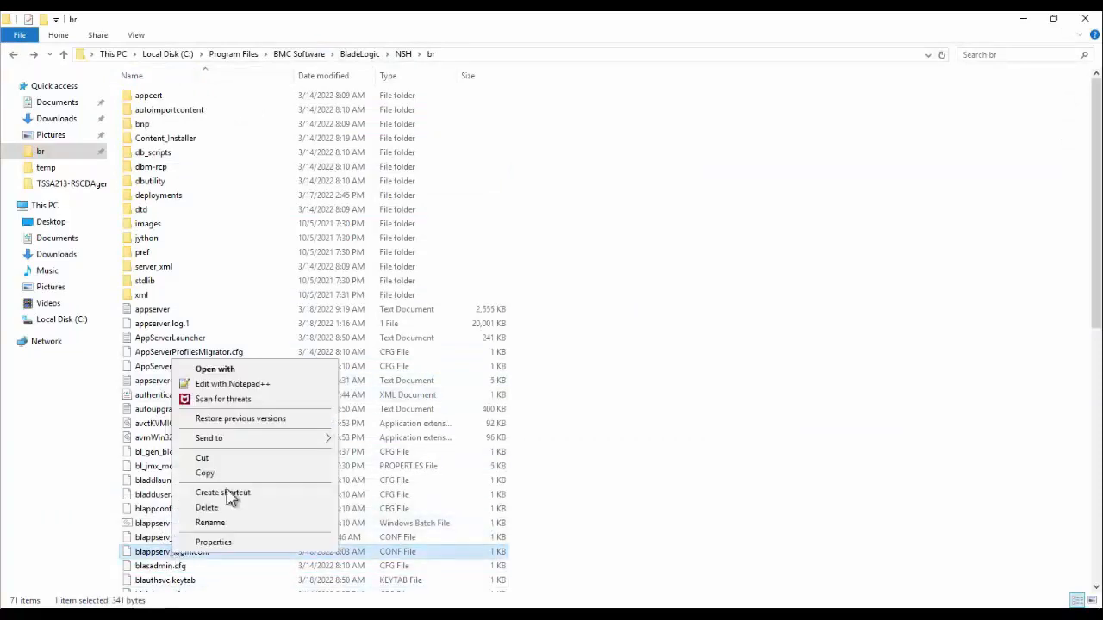
pyautogui.click(234, 388)
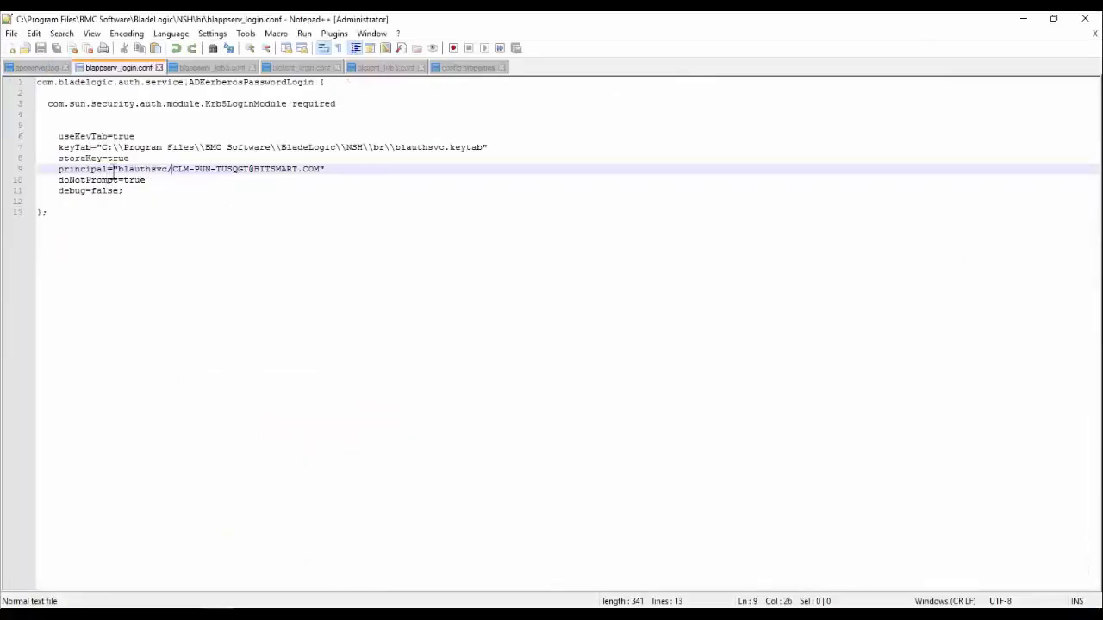
pyautogui.moveTo(118, 169); pyautogui.dragTo(250, 169)
pyautogui.click(172, 169)
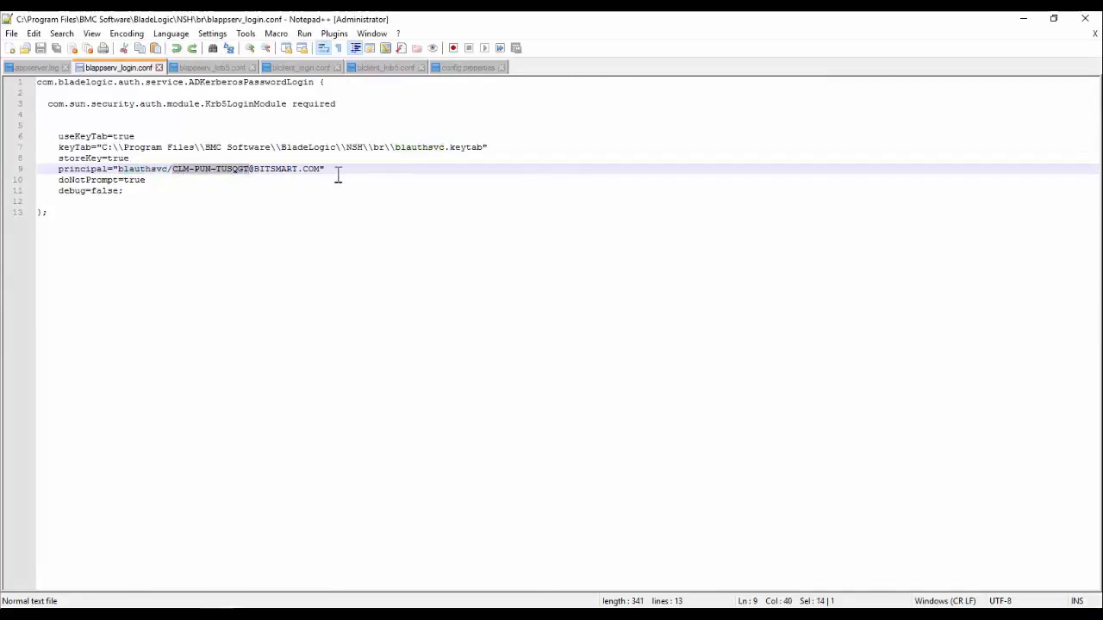
# - Compare the service principal in the Command Prompt keytab listing with the principal in blappserv_login.conf
pyautogui.click(183, 614)
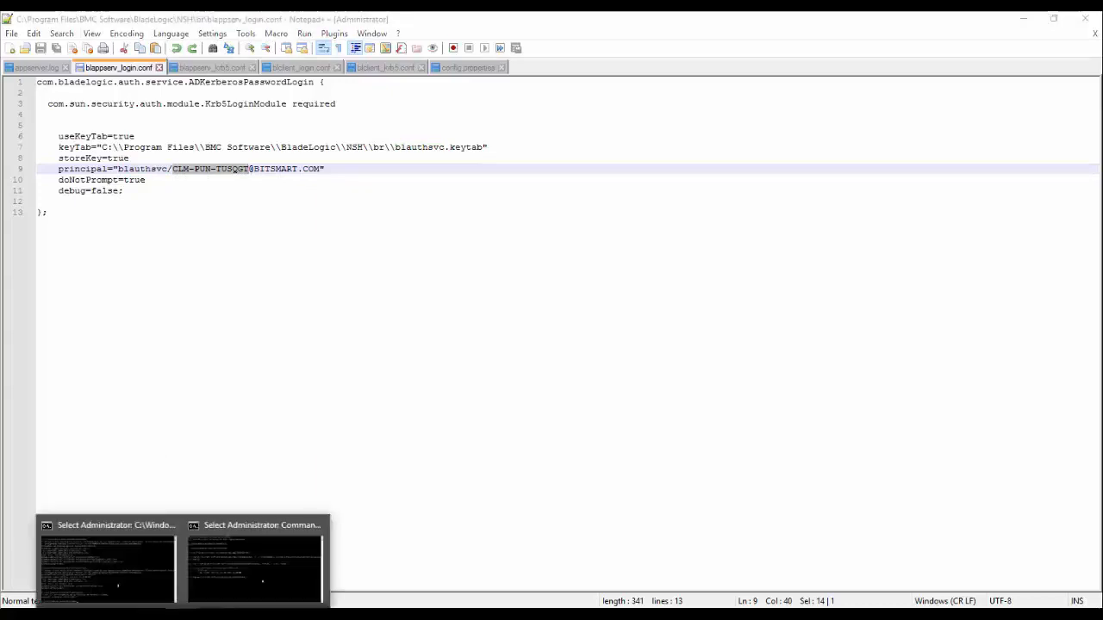
pyautogui.click(236, 586)
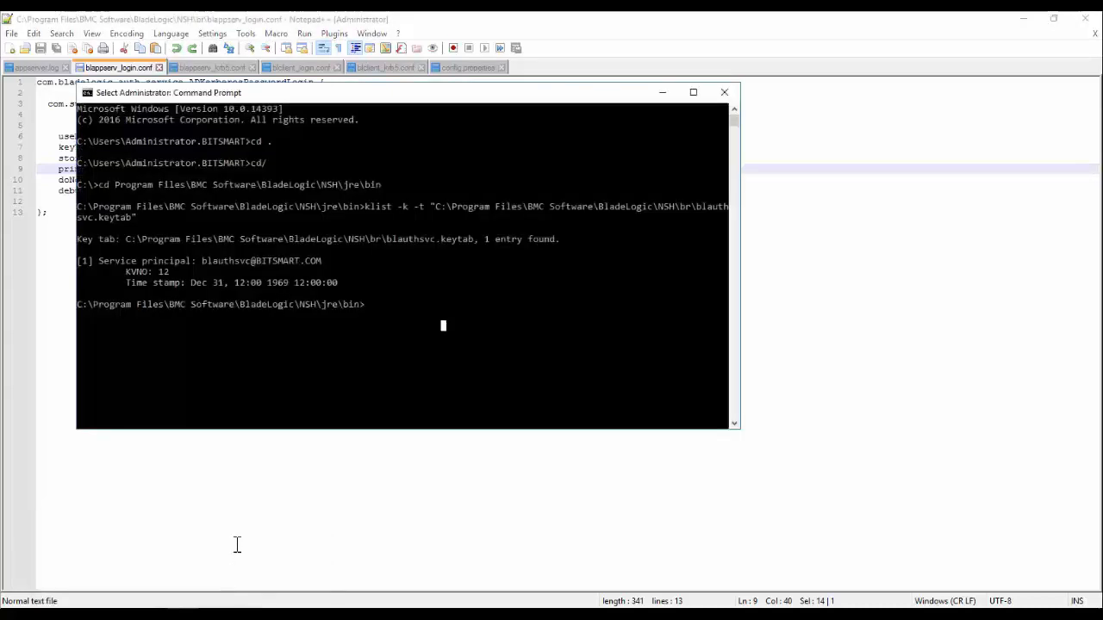
pyautogui.click(204, 261)
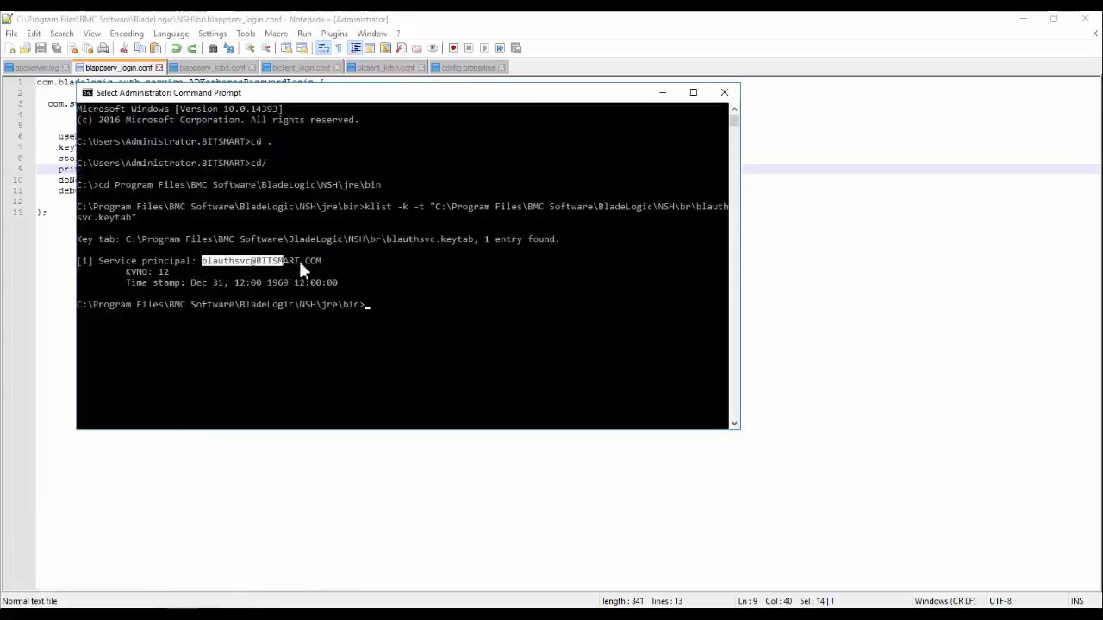
pyautogui.moveTo(300, 264); pyautogui.dragTo(321, 264)
pyautogui.click(325, 344)
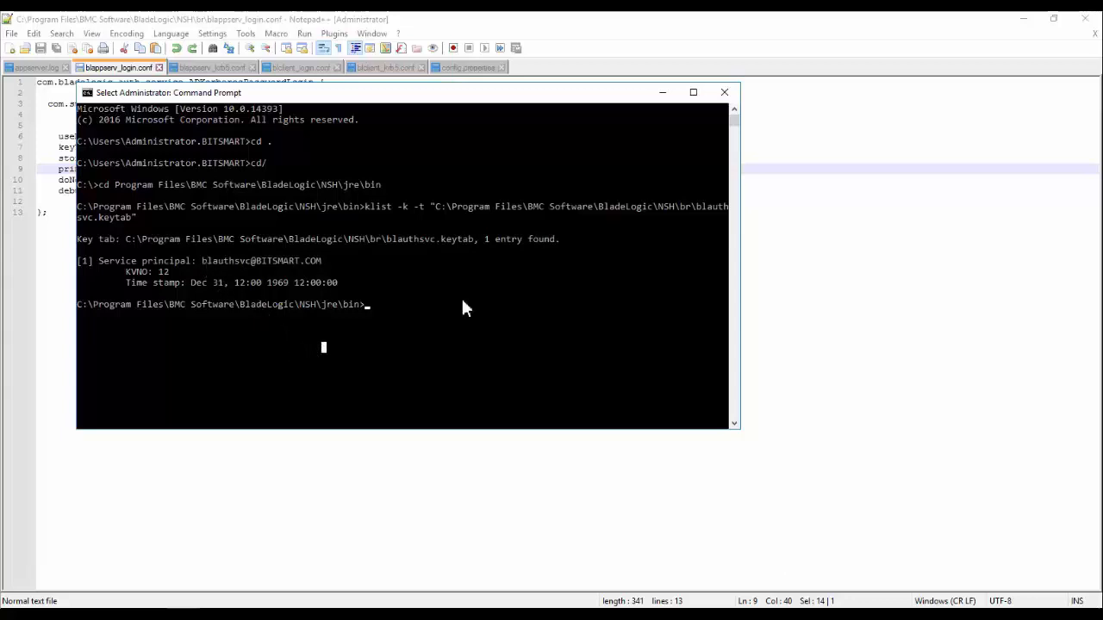
pyautogui.click(846, 301)
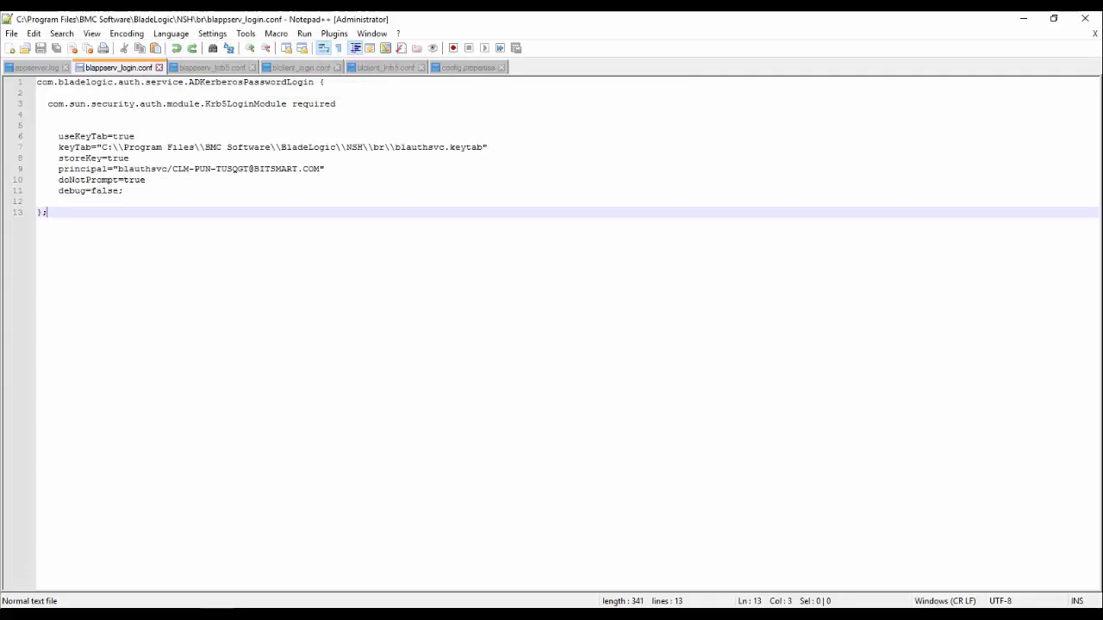
pyautogui.click(214, 556)
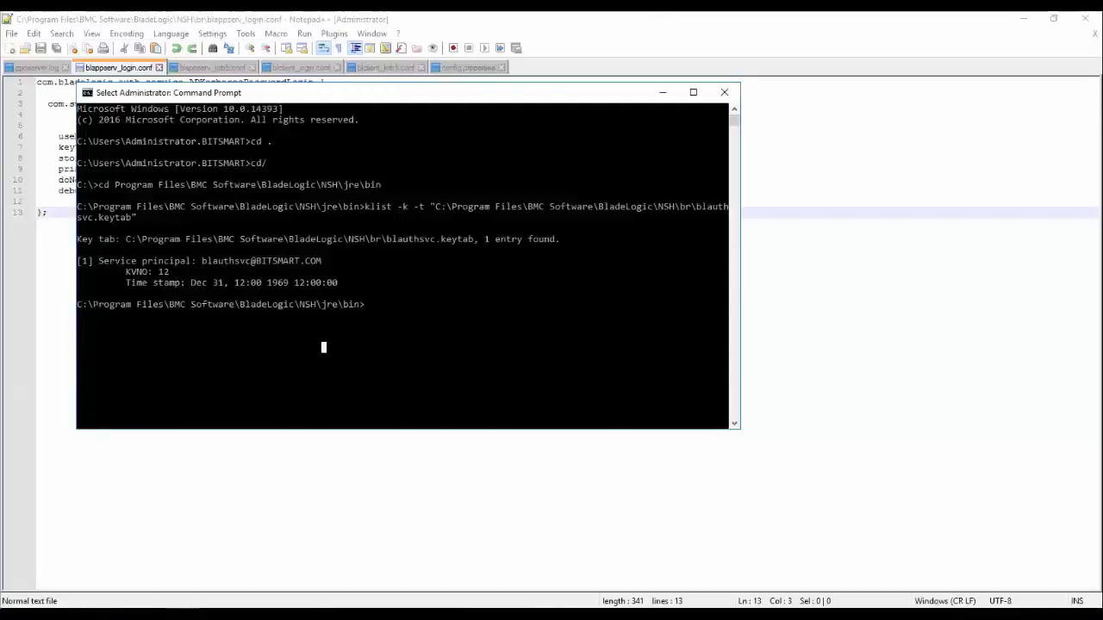
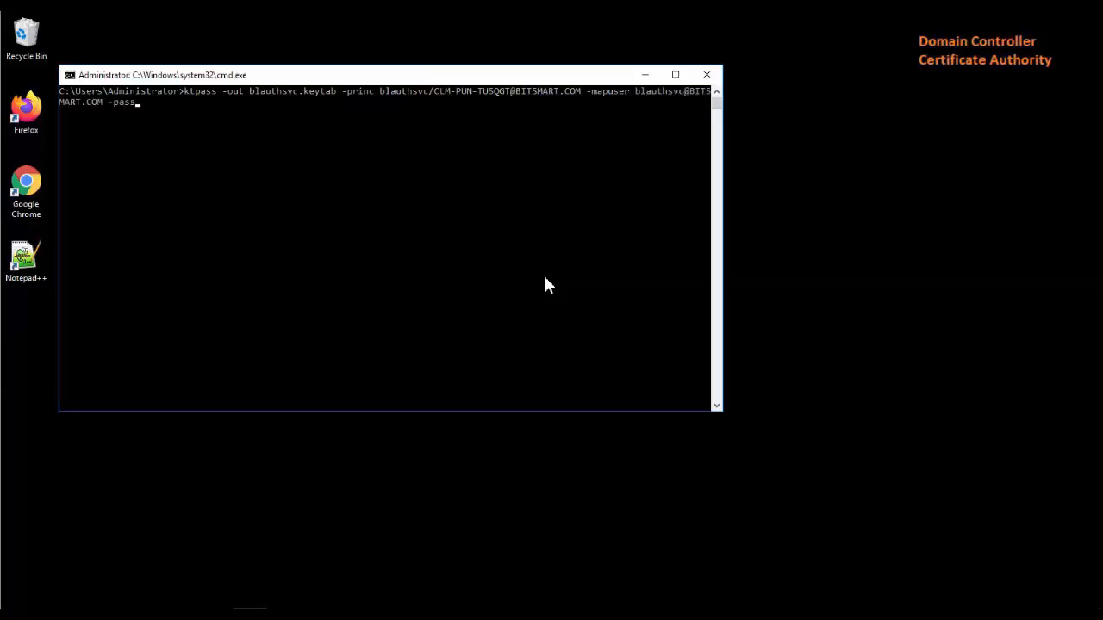
pyautogui.write(' -minPass')
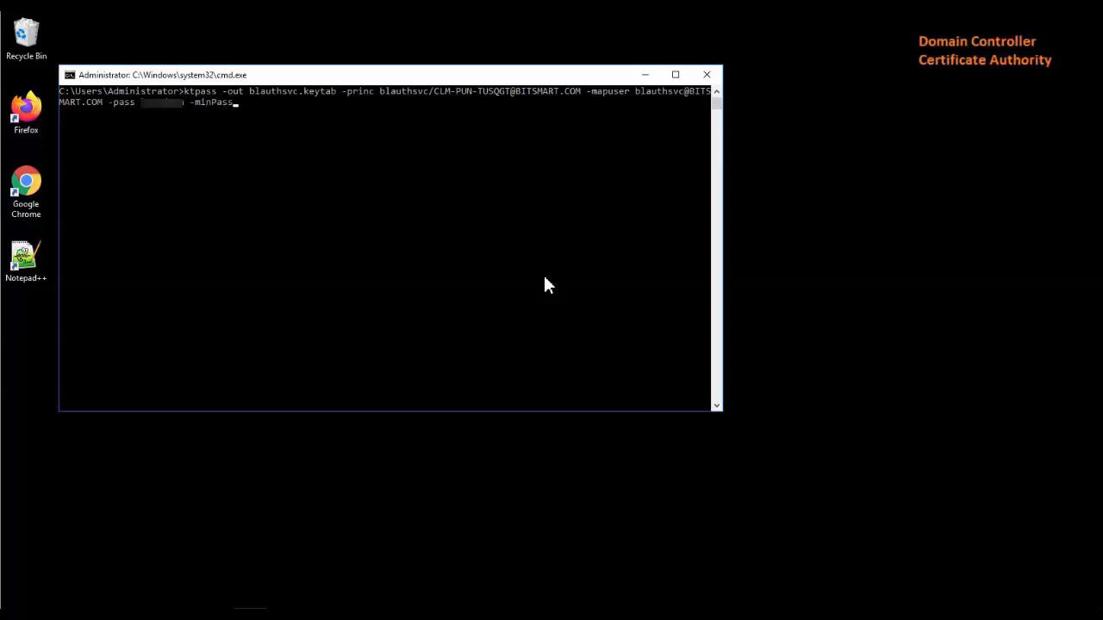
pyautogui.write(' 7 -ptype KRB5_NT_PRINCIPAL')
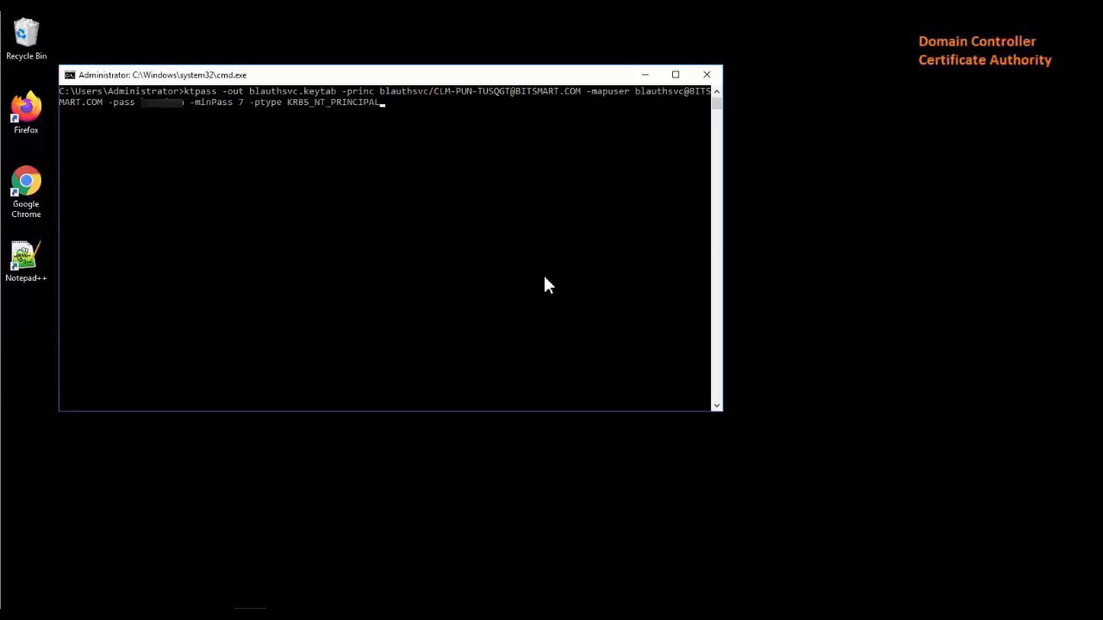
pyautogui.press('Return')
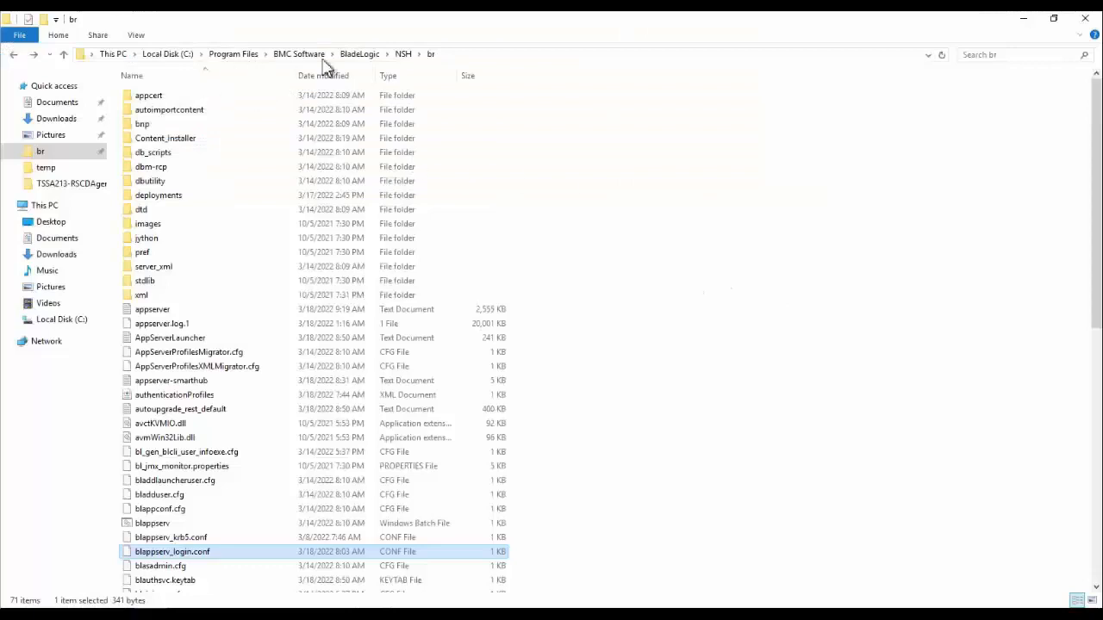
# - Paste the copied blauthsvc.keytab into the NSH\br folder, replacing the existing file of the same name
pyautogui.click(692, 280)
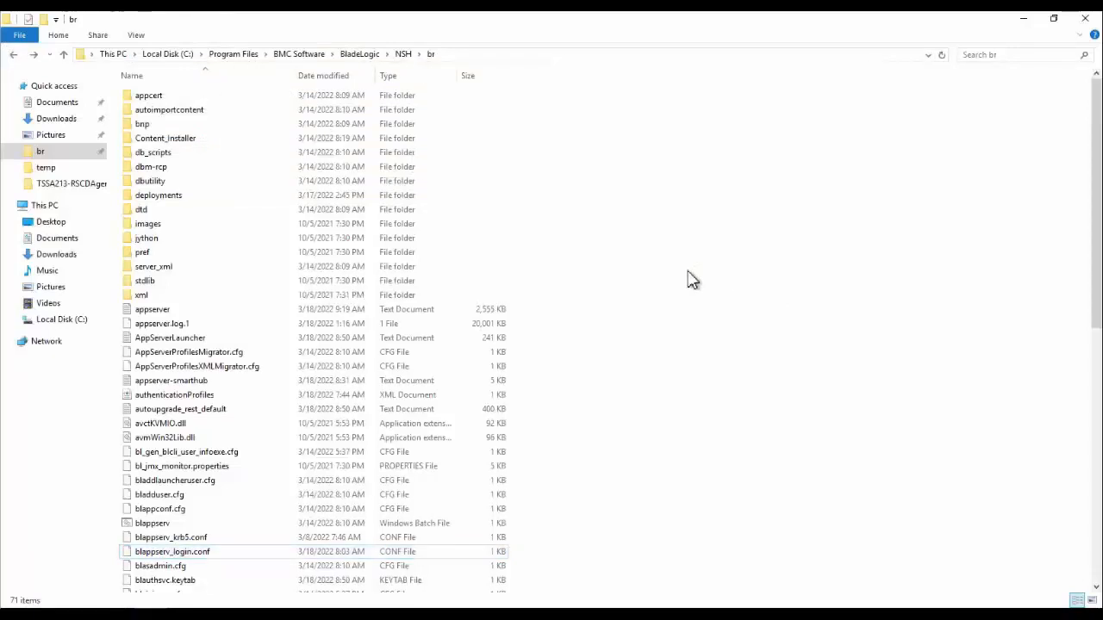
pyautogui.rightClick(688, 273)
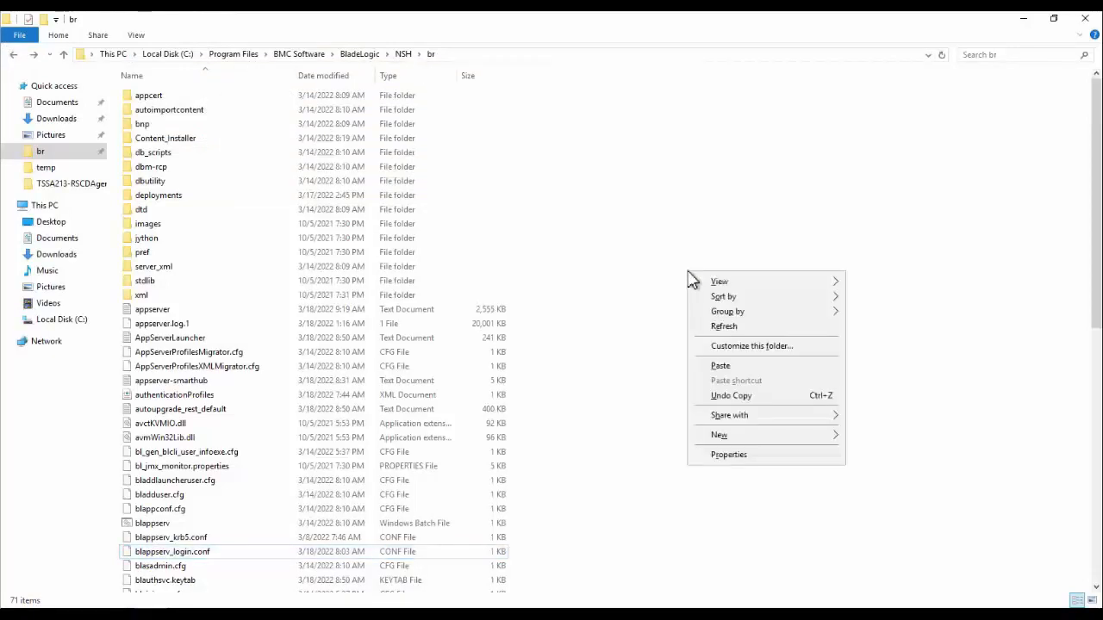
pyautogui.click(715, 369)
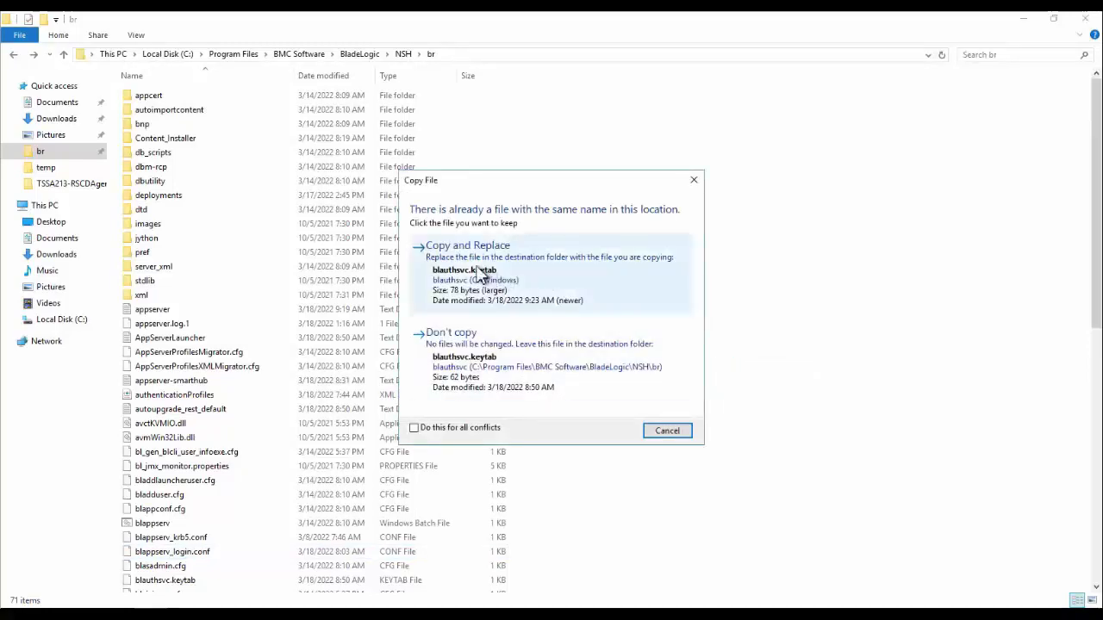
pyautogui.click(480, 273)
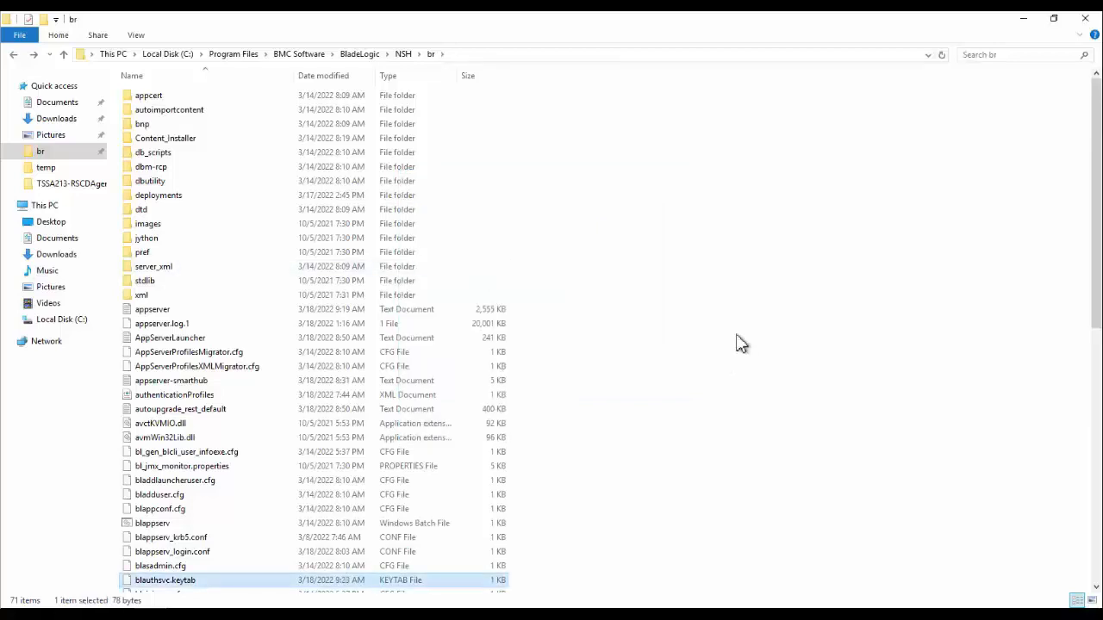
# - Rerun klist on blauthsvc.keytab in the Command Prompt and compare its service principal with the principal in blappserv_login.conf in Notepad++
pyautogui.moveTo(188, 617)
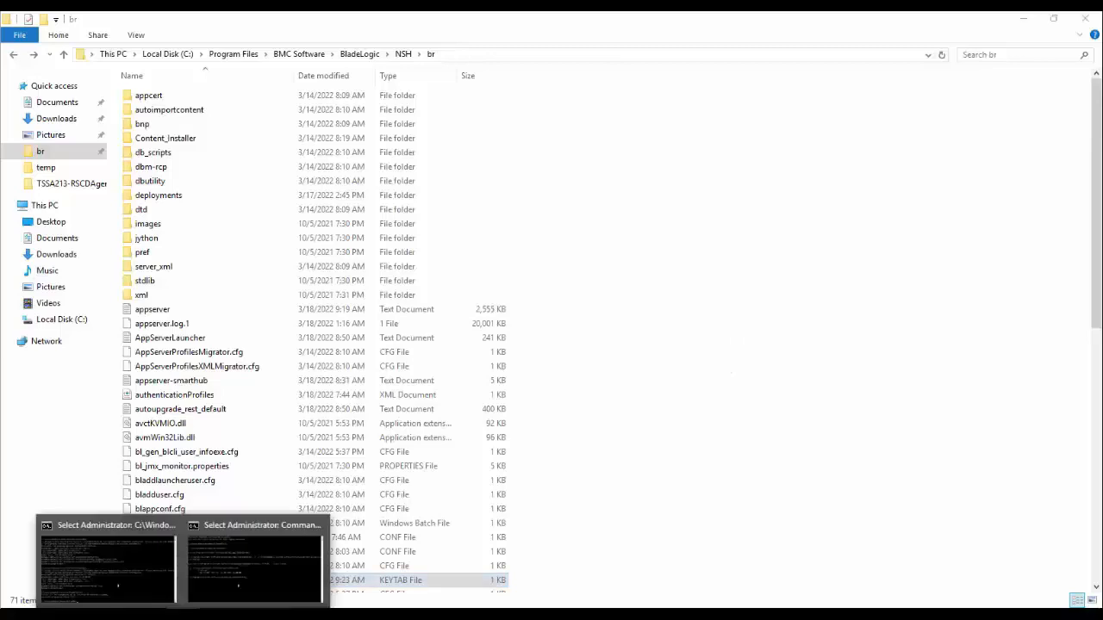
pyautogui.click(226, 538)
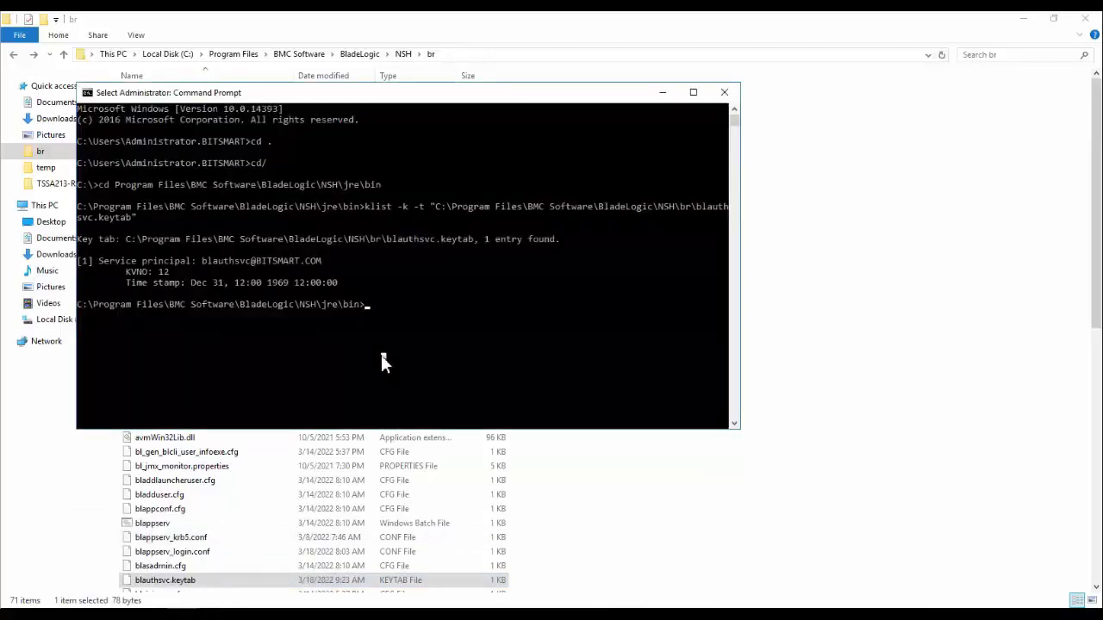
pyautogui.press('Up')
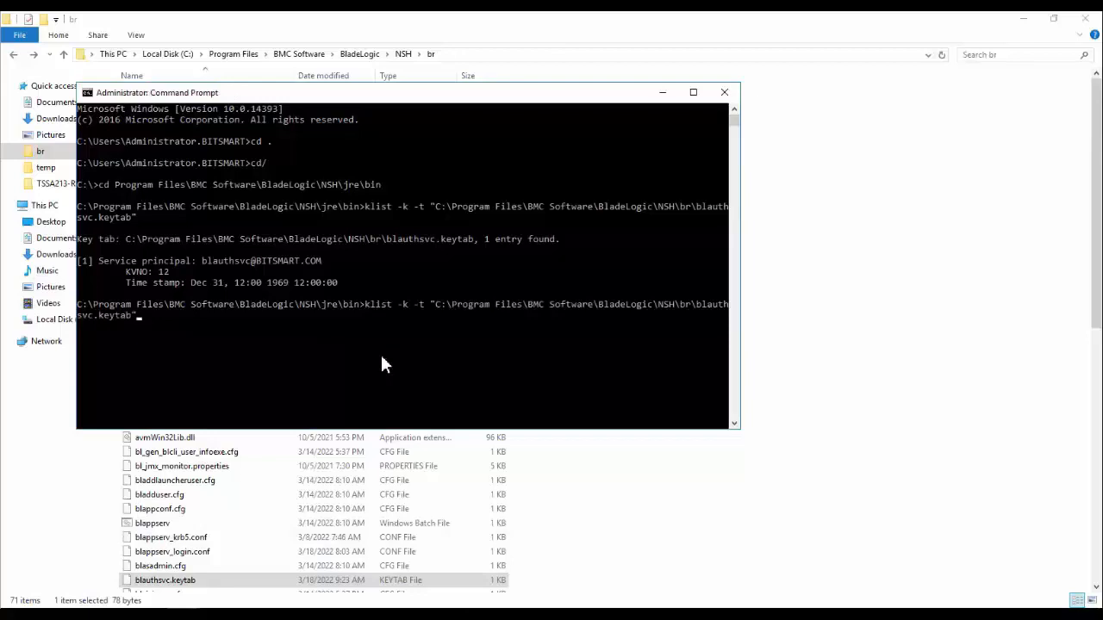
pyautogui.press('Return')
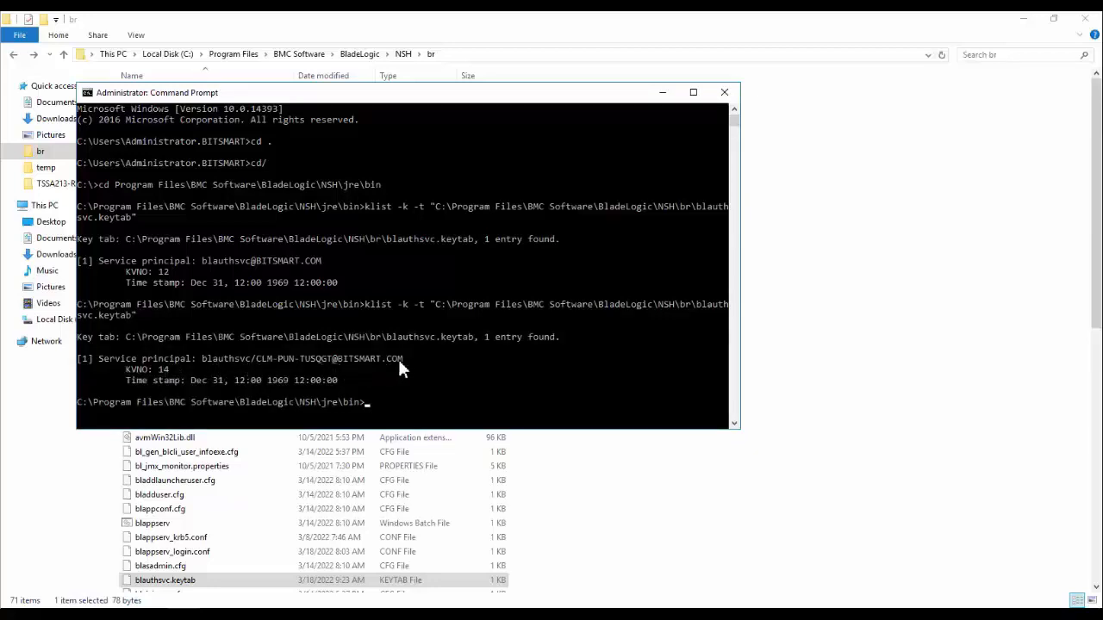
pyautogui.click(245, 614)
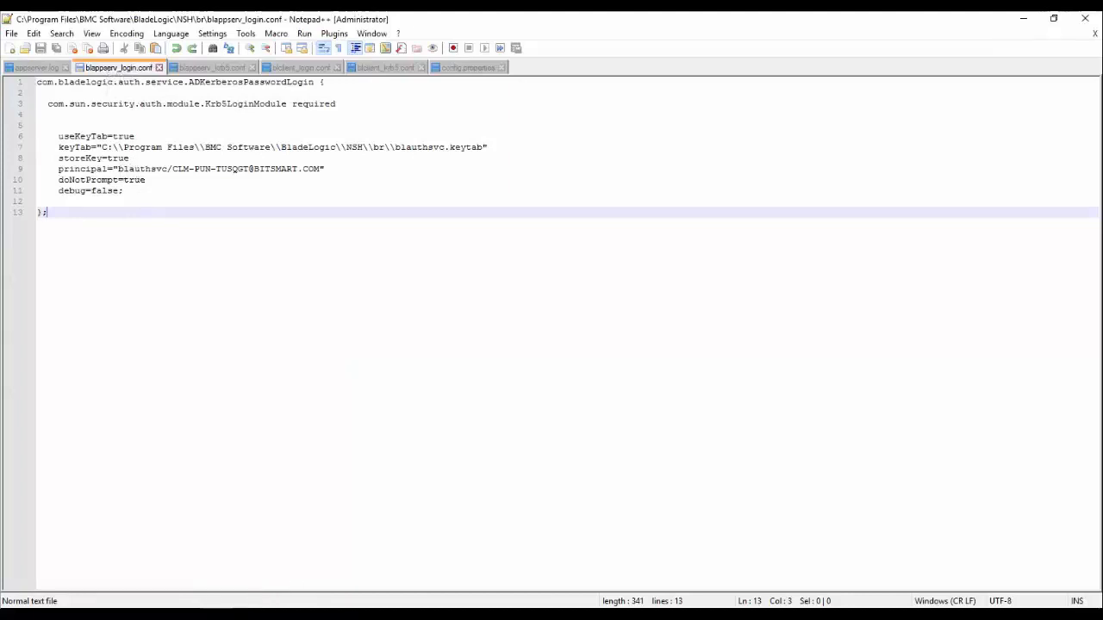
# - Switch to Services and restart the TrueSight Server Automation Application Server service
pyautogui.click(250, 613)
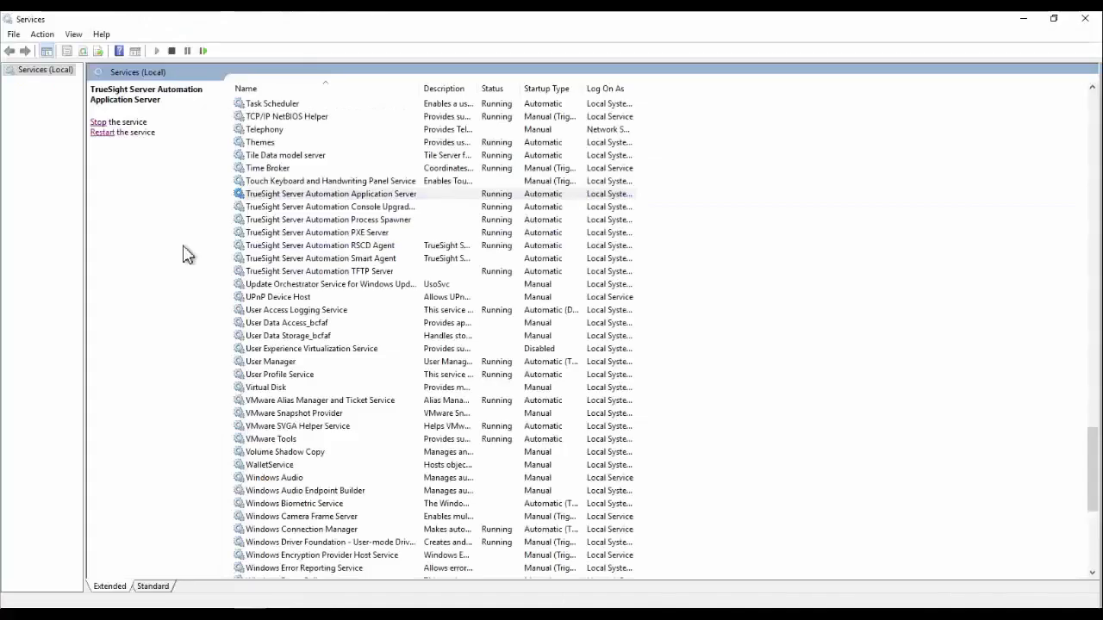
pyautogui.click(102, 133)
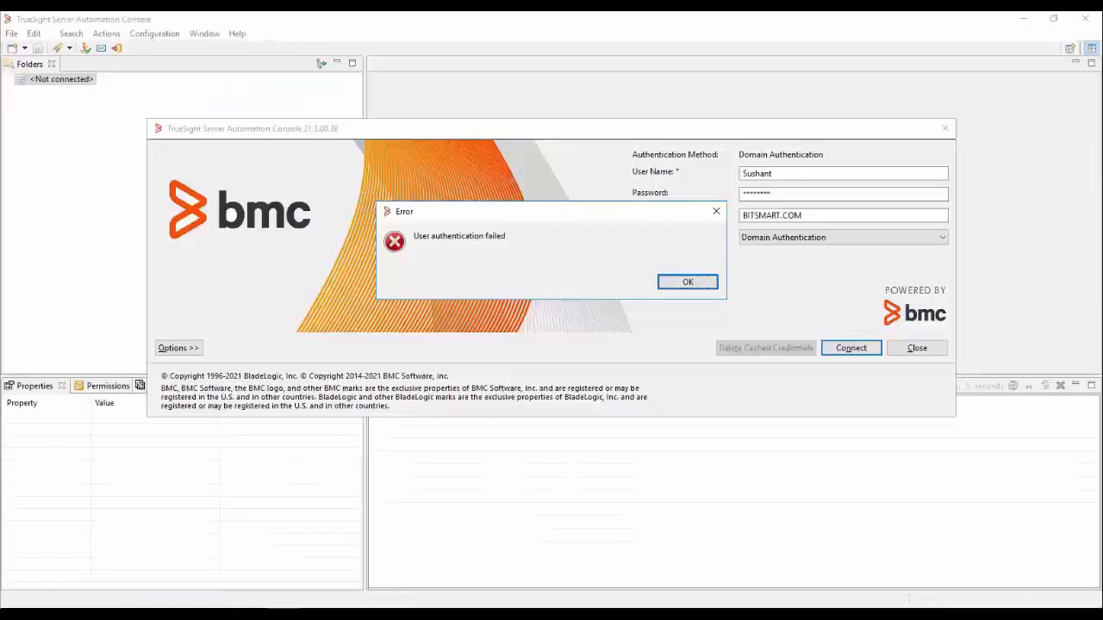
# - Dismiss the authentication error in the TrueSight Server Automation Console and reconnect with the Domain Authentication profile
pyautogui.click(682, 283)
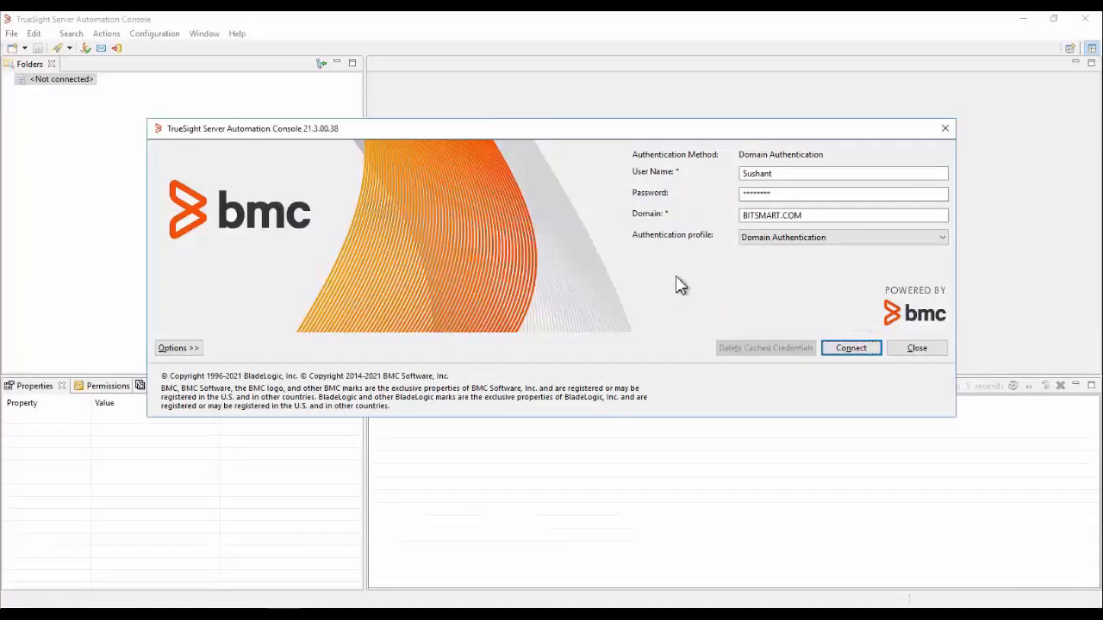
pyautogui.click(851, 354)
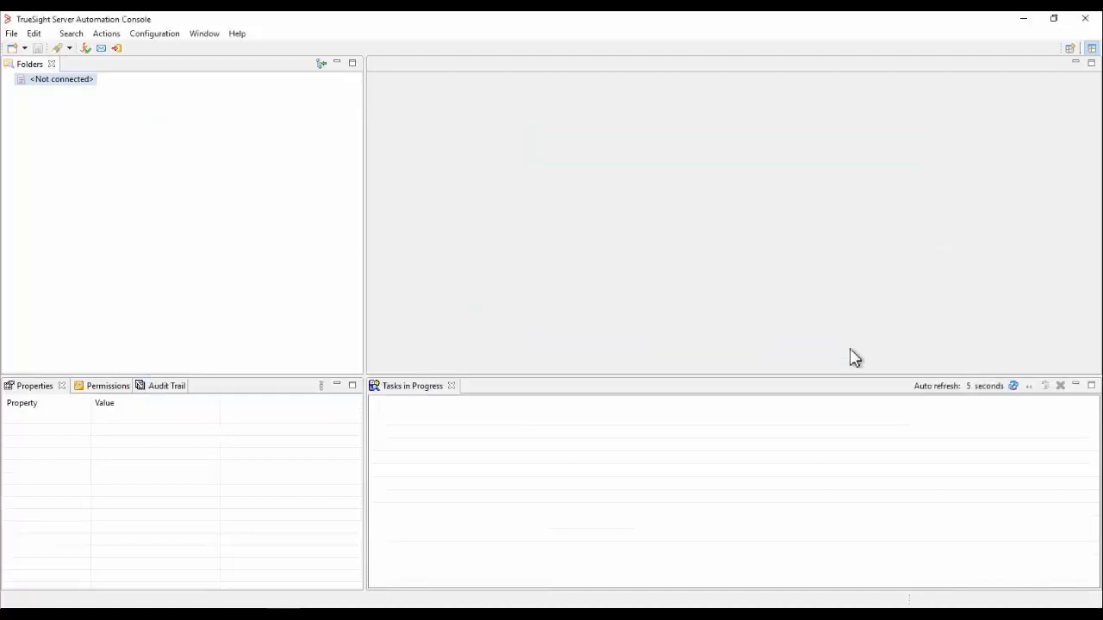